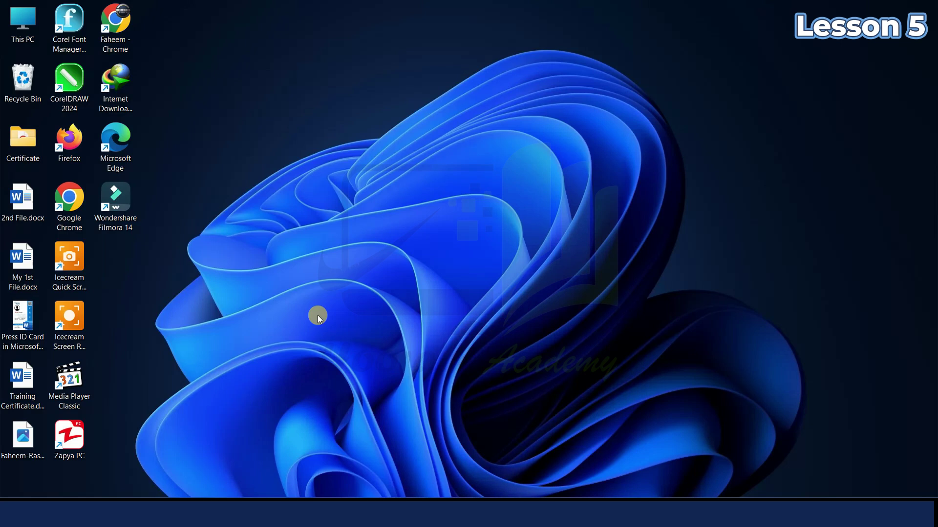
Step: Launch Word with the Run command winword, maximize its window and create a blank document
key(super+r)
text(winword)
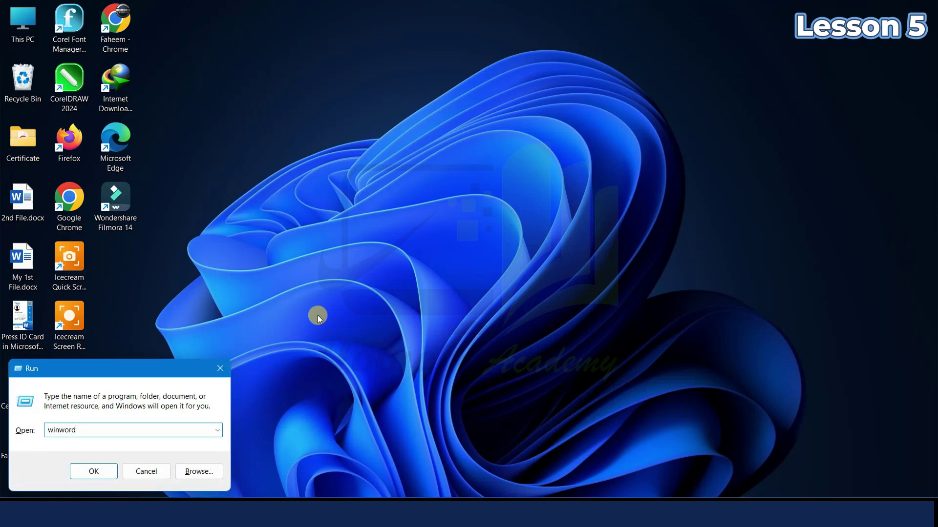
key(Return)
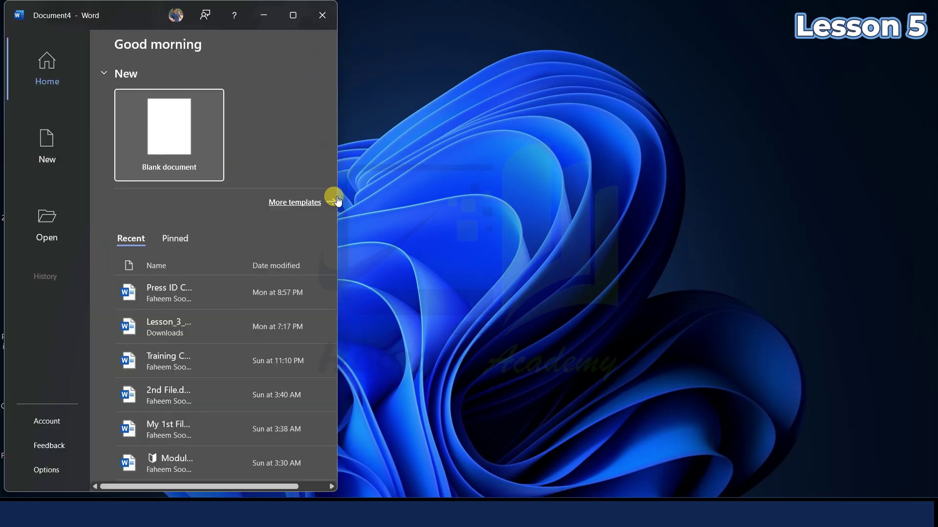
click(292, 15)
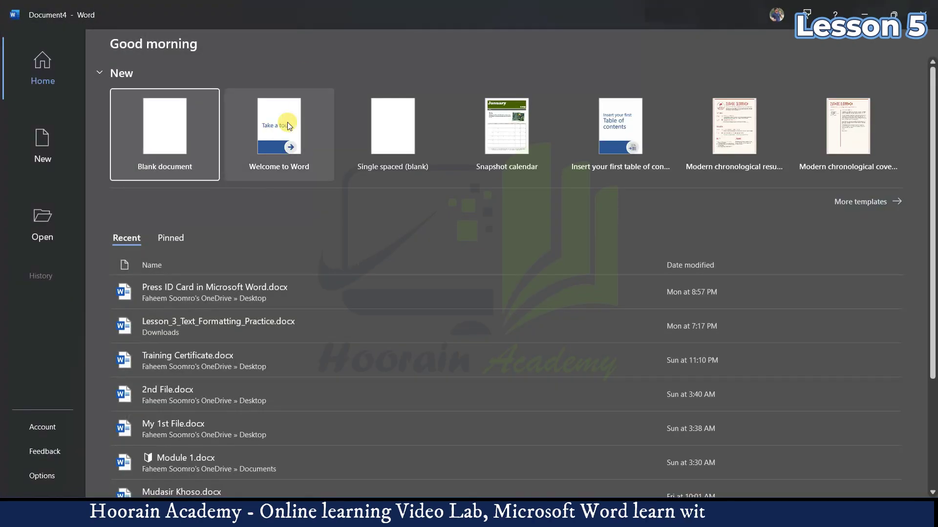
click(163, 135)
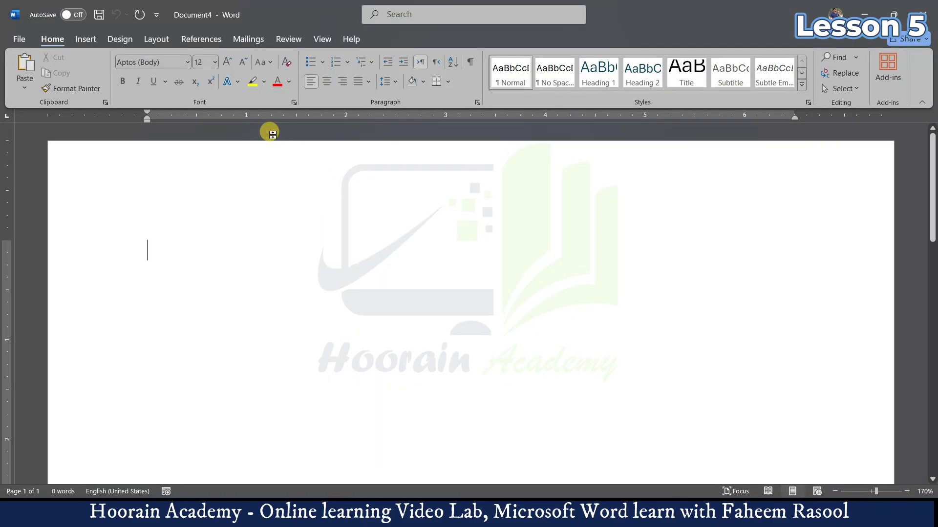
Step: Insert a table with six columns and one row
click(83, 41)
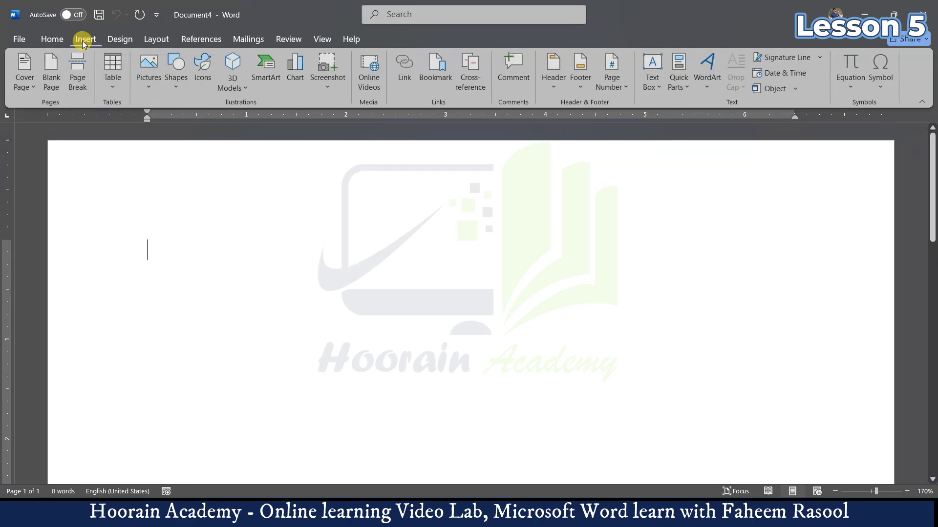
click(112, 84)
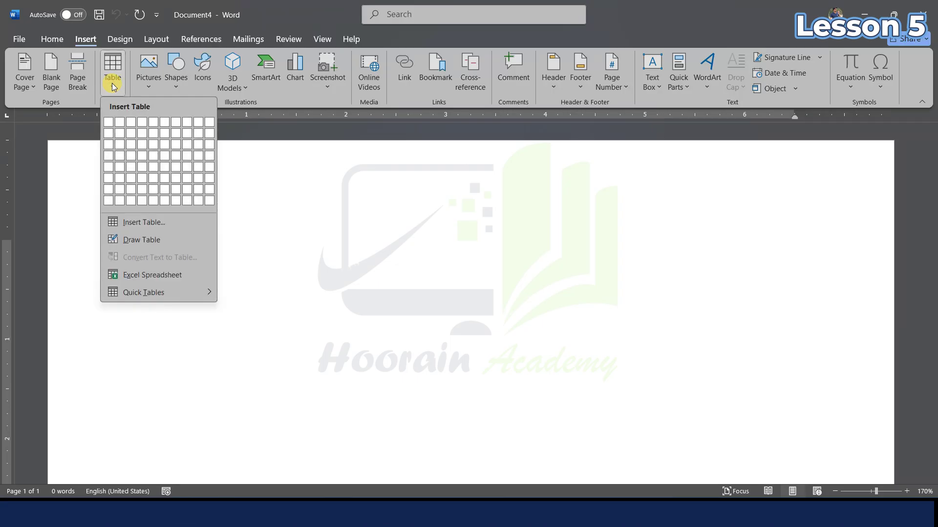
click(168, 121)
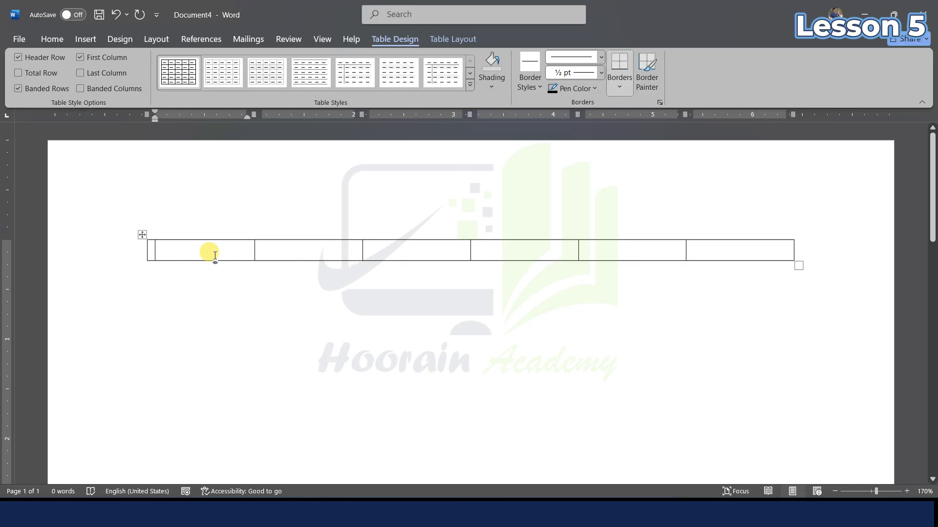
Step: Fill the table's header cells with Sr No, Name, F/Name, Caste, Class and Address
text(Sr No )
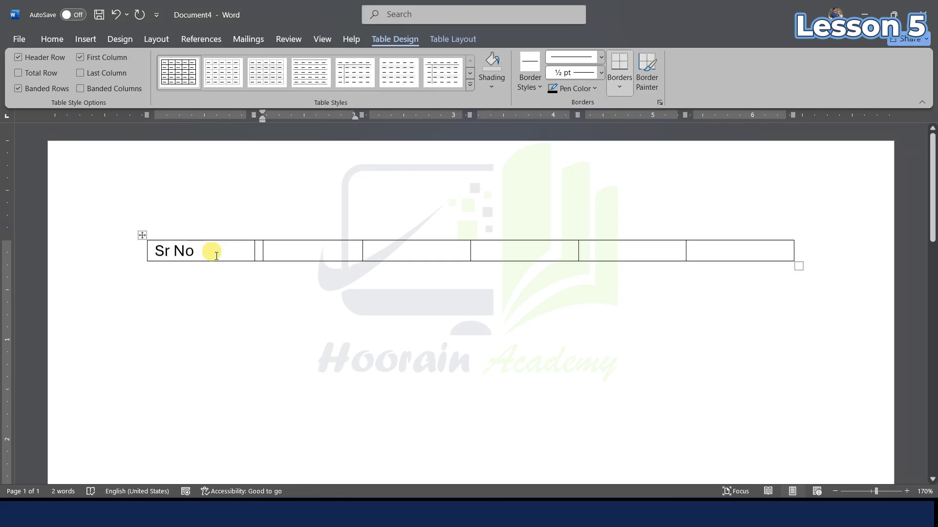
text(Name)
key(Tab)
text(F/Name)
key(Tab)
text(Caste)
key(Tab)
text(Class)
key(Tab)
text(Addre)
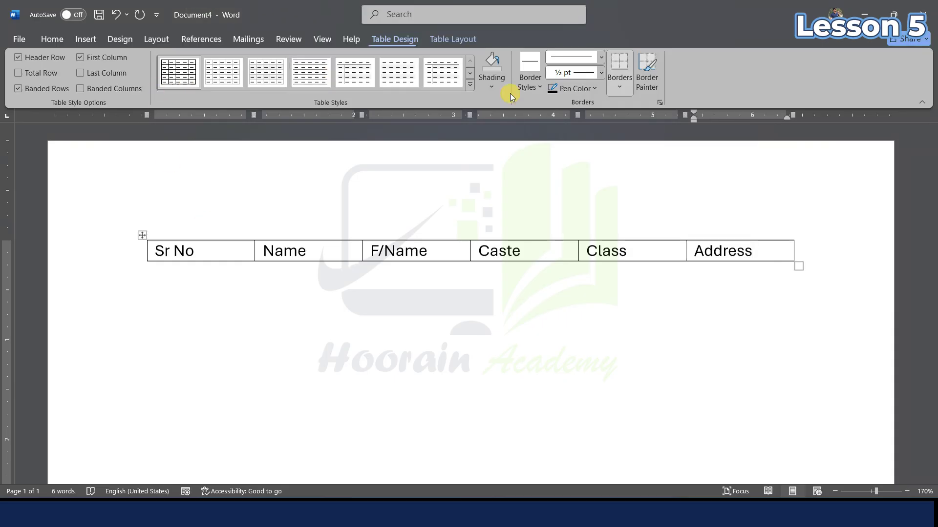
Step: Insert a row below the header row and place the cursor in its first cell
click(459, 46)
click(248, 80)
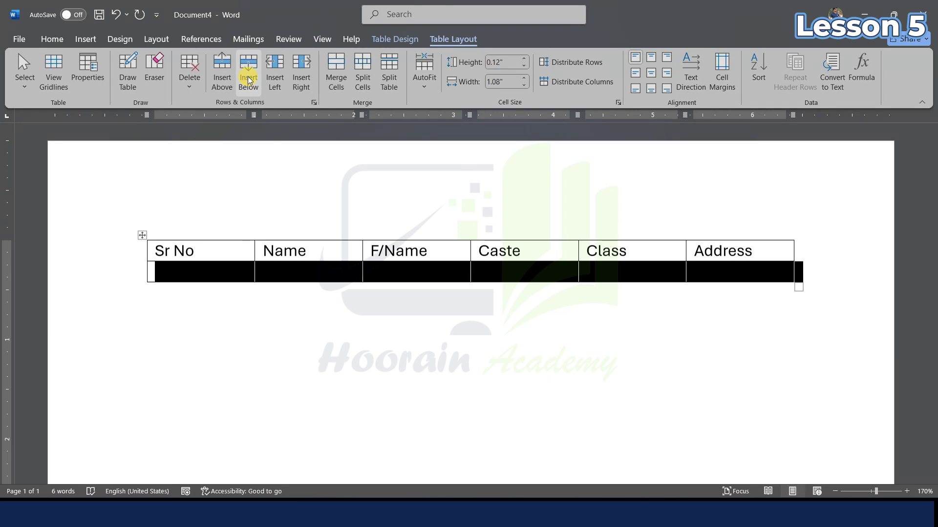
click(217, 274)
Step: Append three more empty rows to the end of the table by moving on past the last cell
key(Tab)
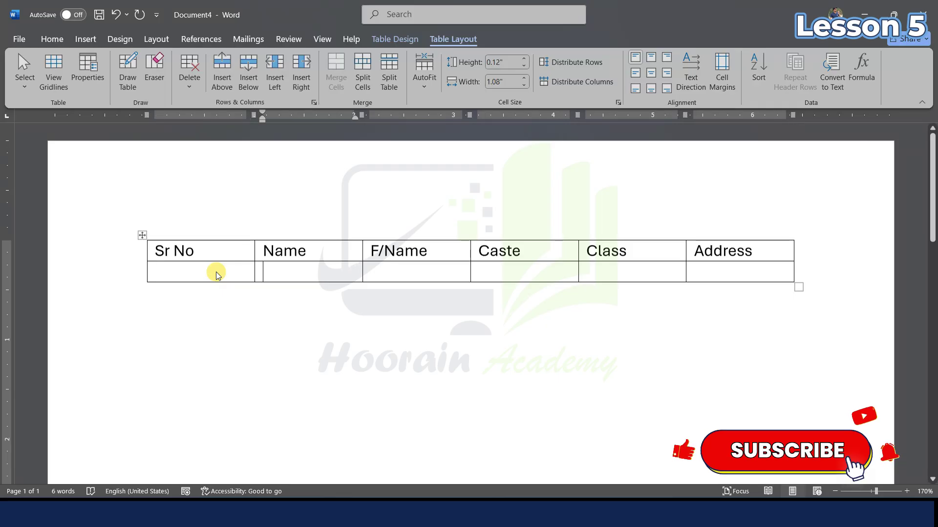
key(Tab)
key(Tab)
key(Tab)
key(Tab)
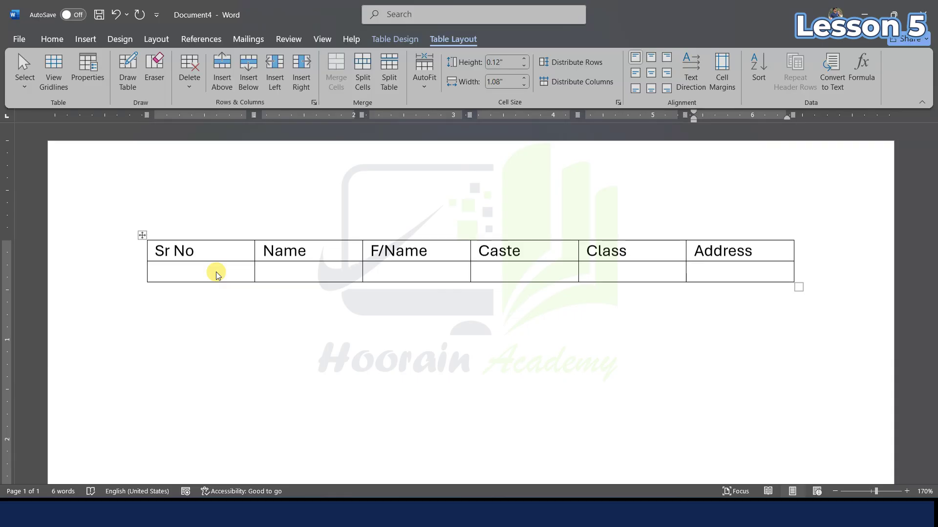
key(Tab)
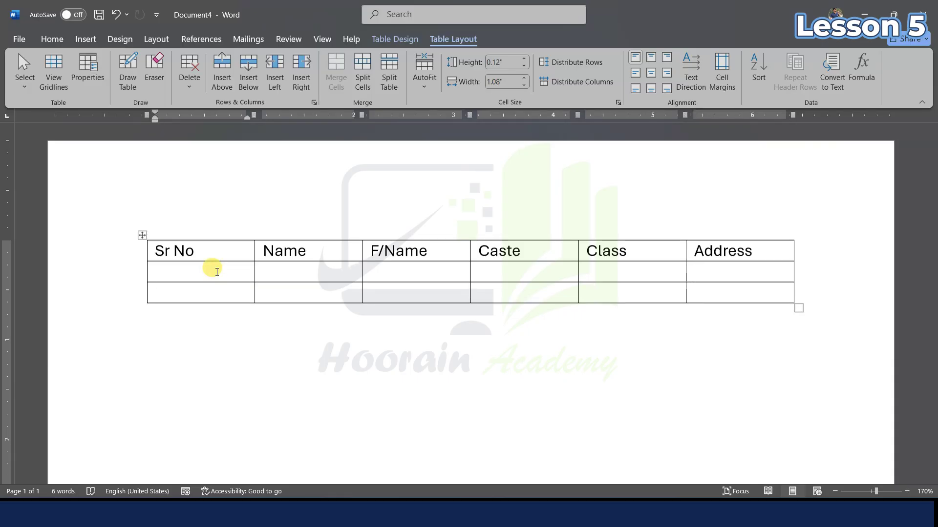
key(Tab)
key(Tab)
key(Tab)
key(Tab)
key(Tab)
key(Tab)
key(Tab)
key(Tab)
key(Tab)
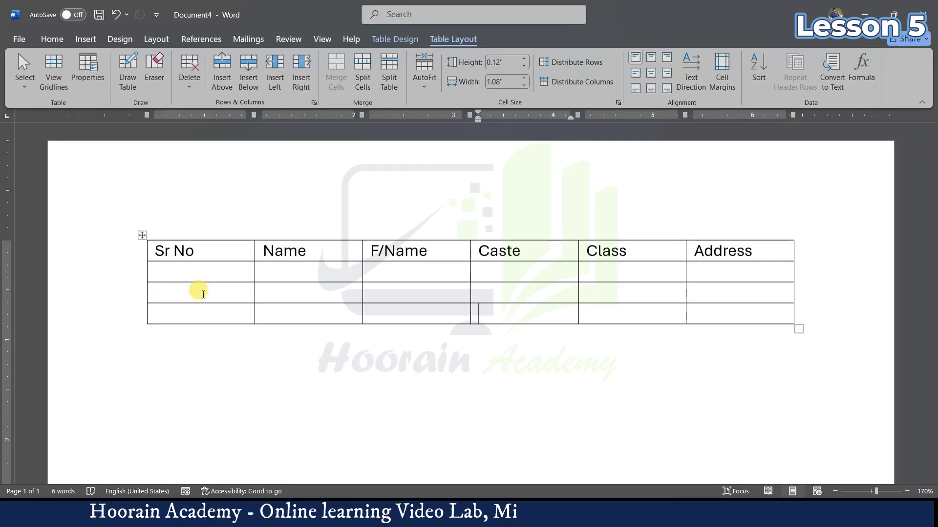
key(Tab)
key(Tab)
key(Tab)
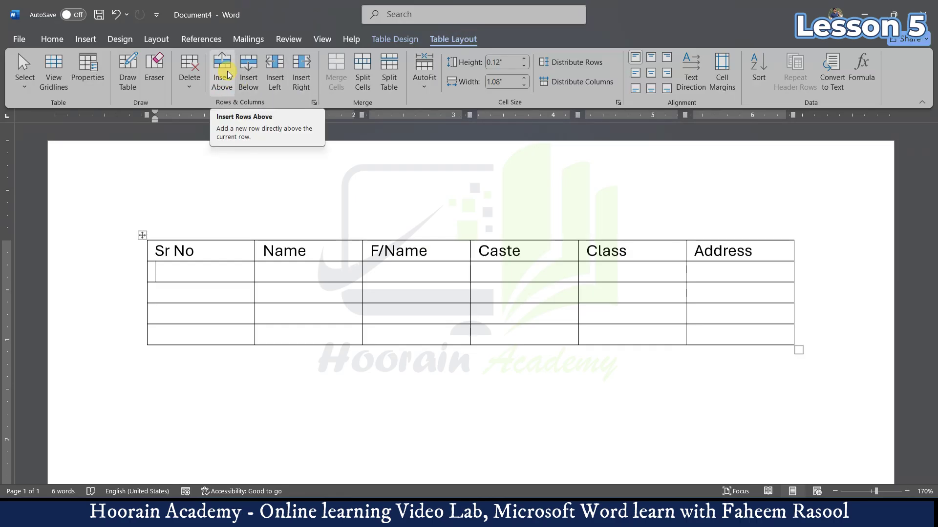
Step: Insert one row above the first empty row and another row below the newly added one
click(227, 74)
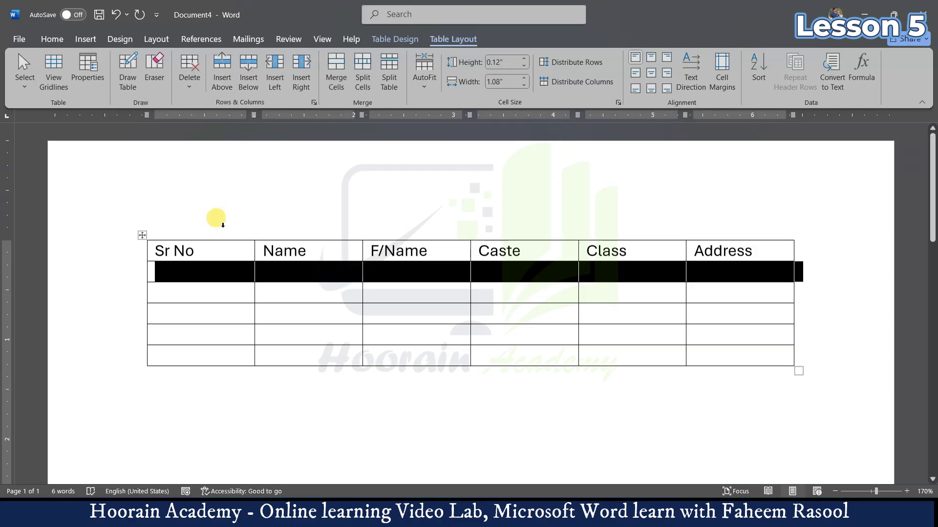
click(184, 275)
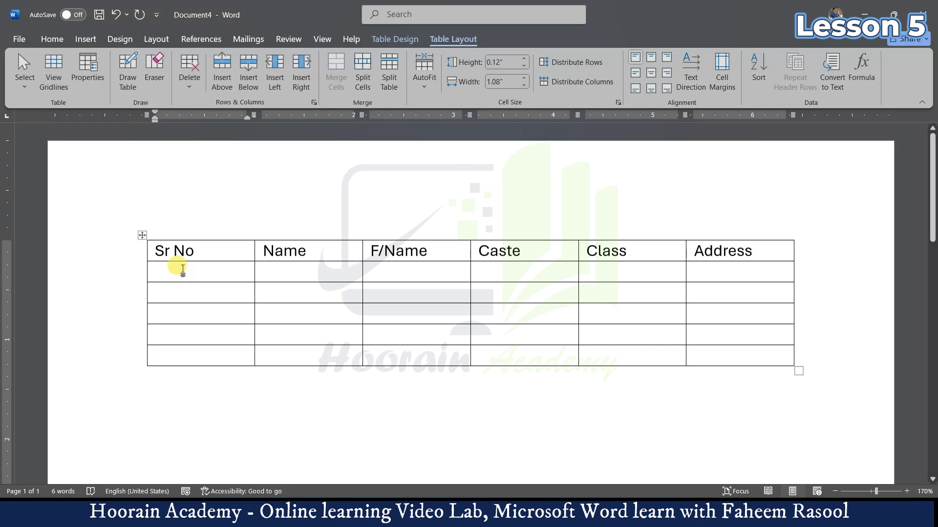
click(250, 81)
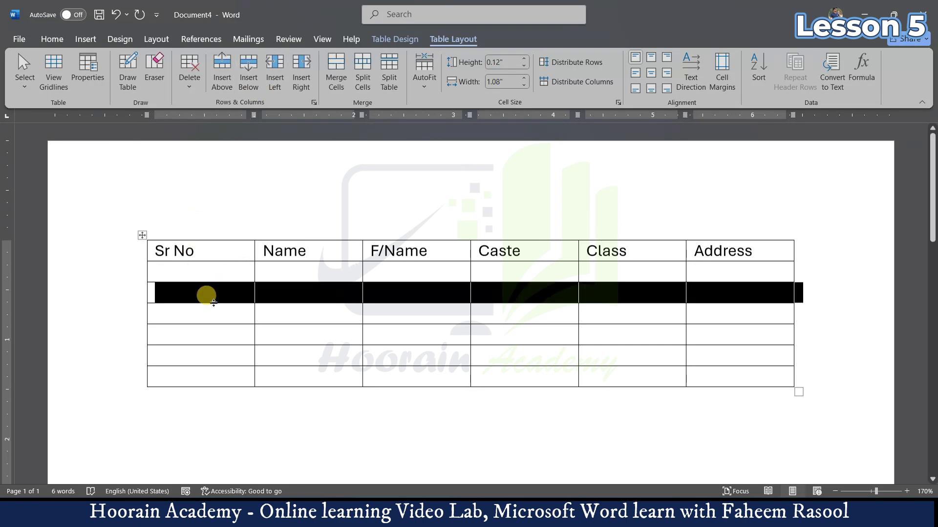
click(209, 299)
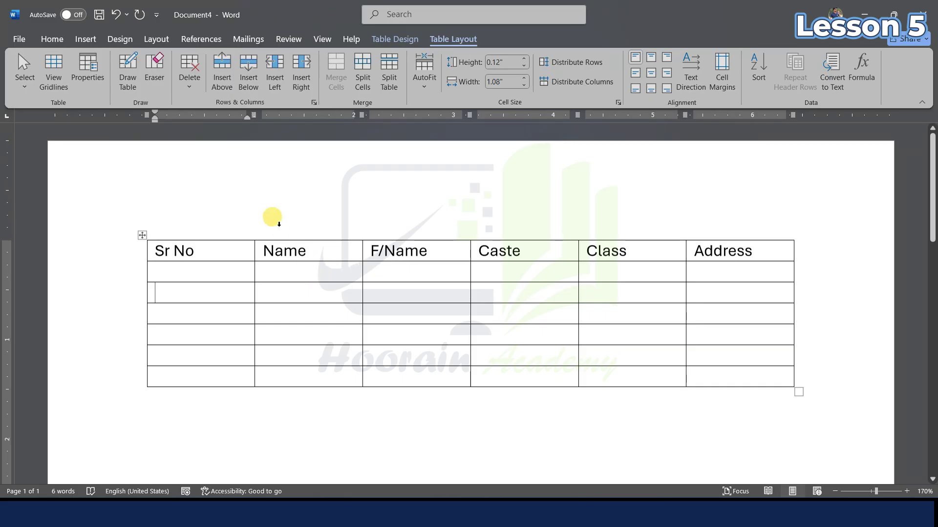
Step: Insert a column to the right of F/Name and title it Gender
click(425, 268)
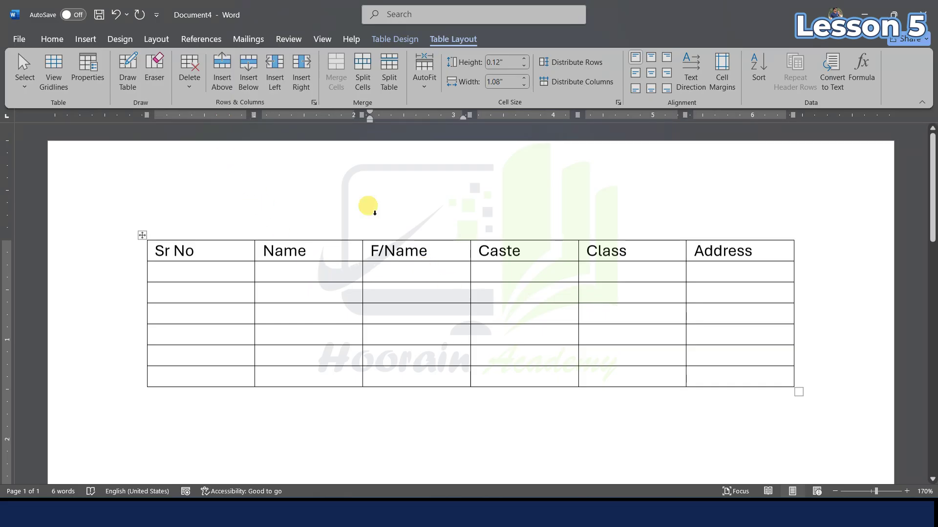
click(301, 76)
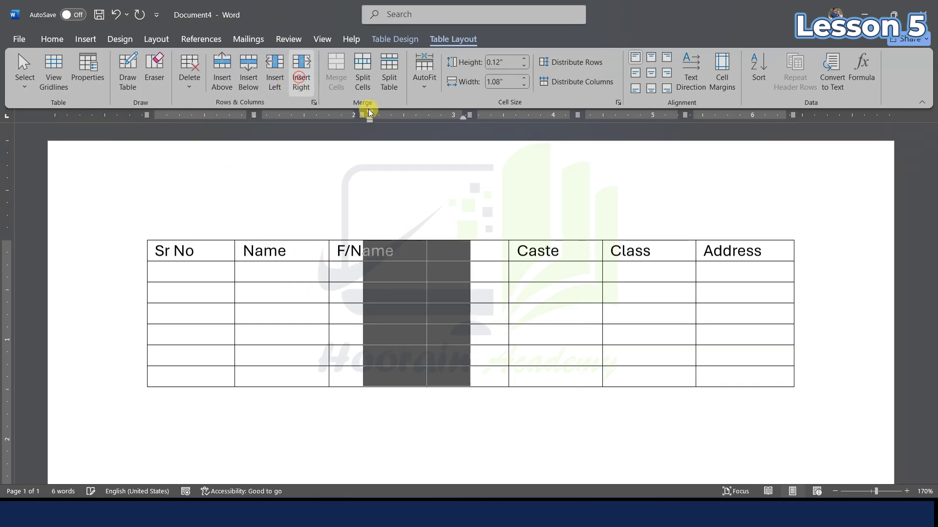
click(481, 252)
text(Gender)
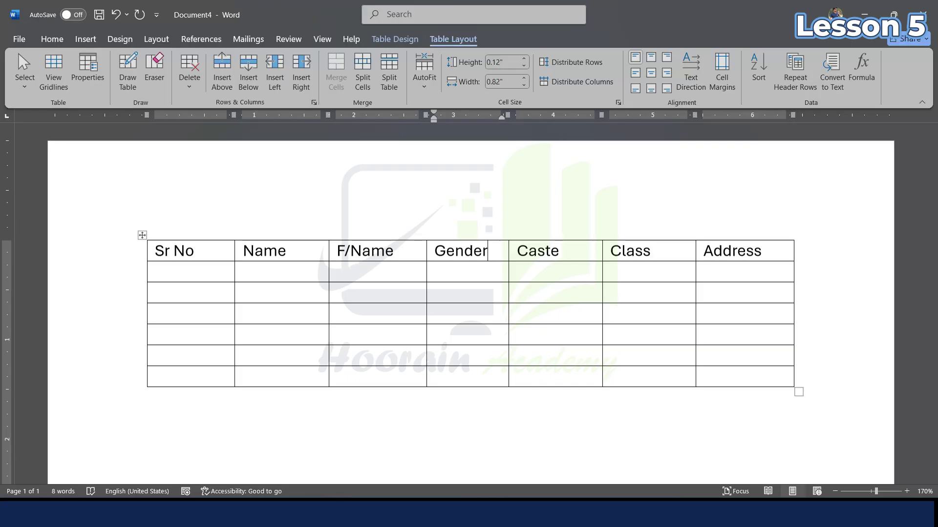
Step: Delete the last five empty rows, keeping only the header and one empty row
click(186, 87)
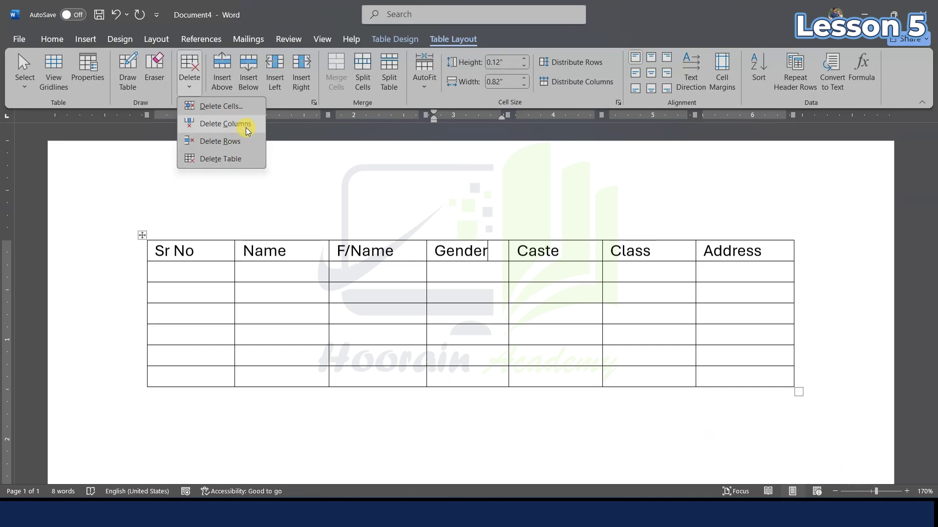
click(262, 279)
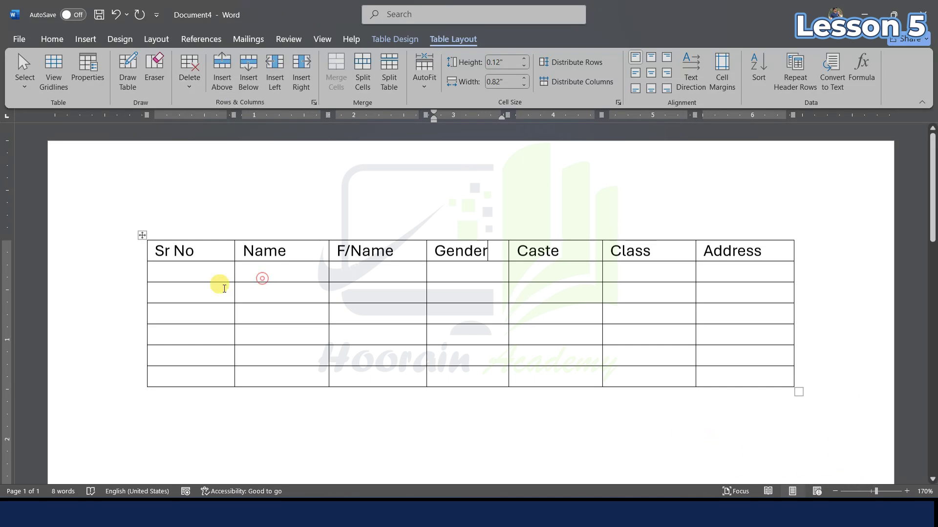
drag(187, 292, 720, 374)
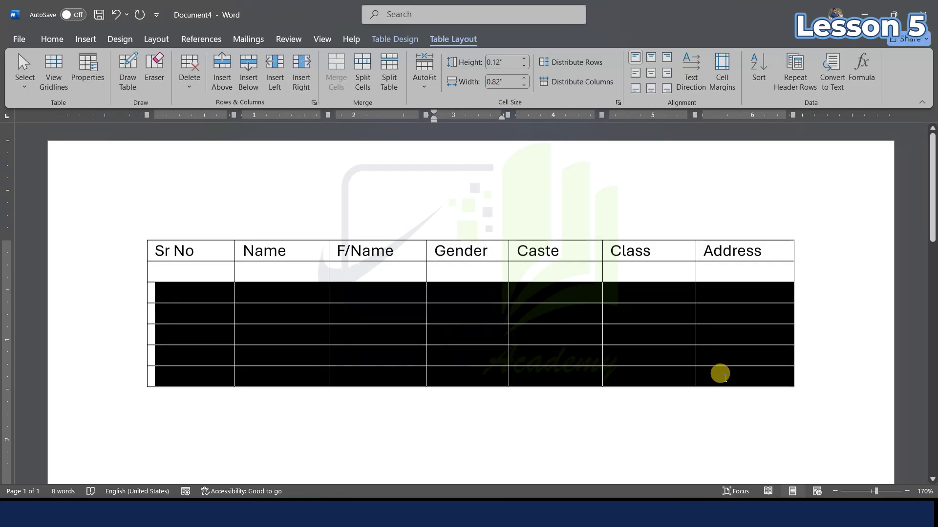
click(189, 89)
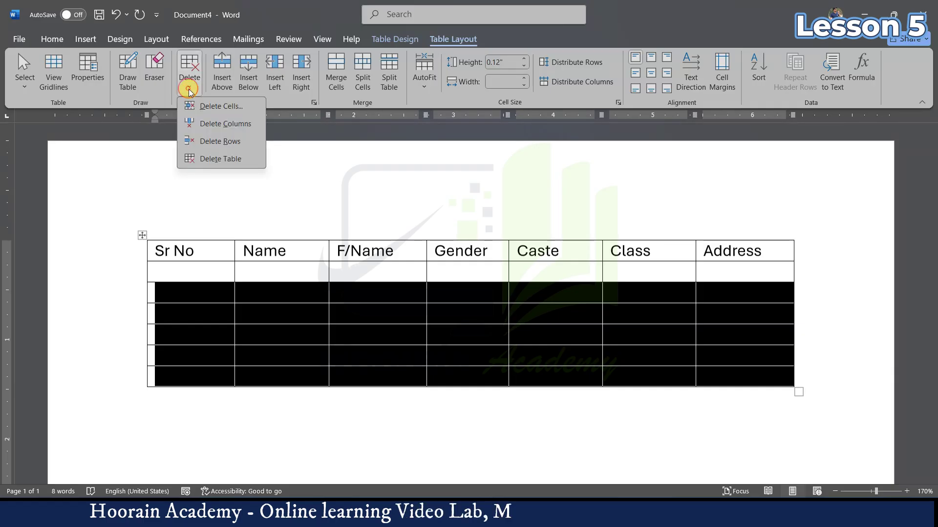
click(208, 141)
Step: Delete the Sr No column from the table
click(218, 276)
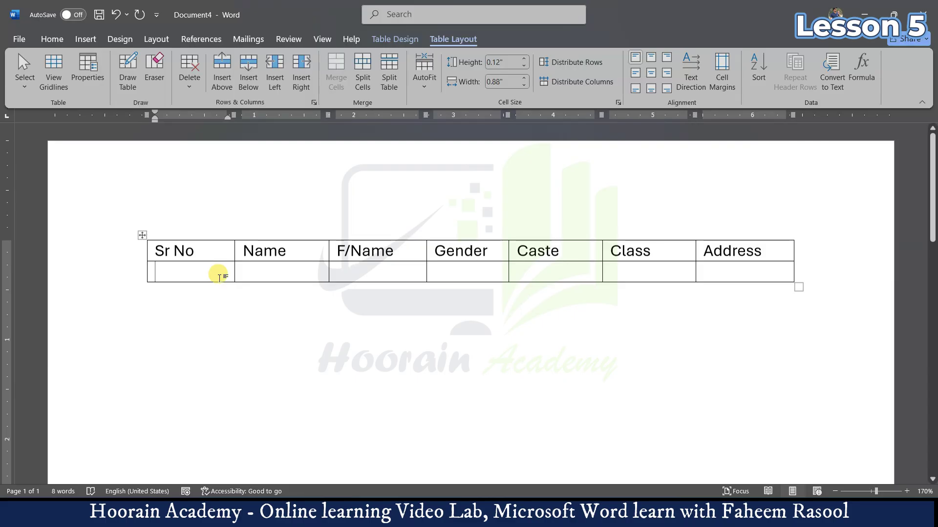
click(185, 87)
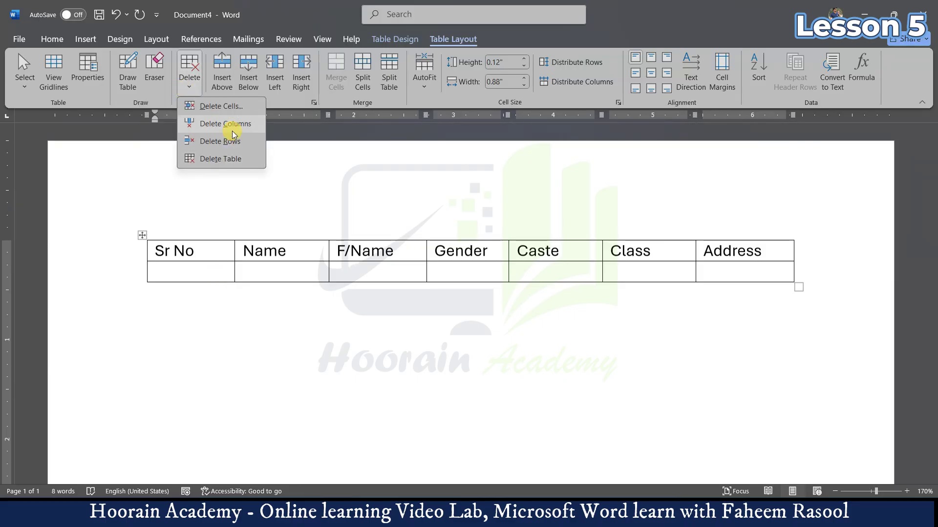
click(247, 124)
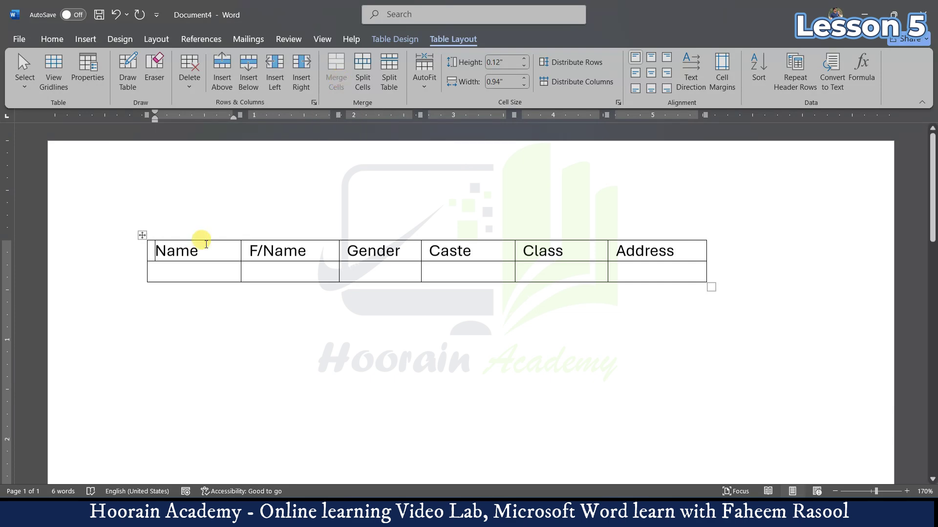
Step: Merge the three empty cells under Name, F/Name and Gender, and undo the merge
drag(212, 269, 357, 270)
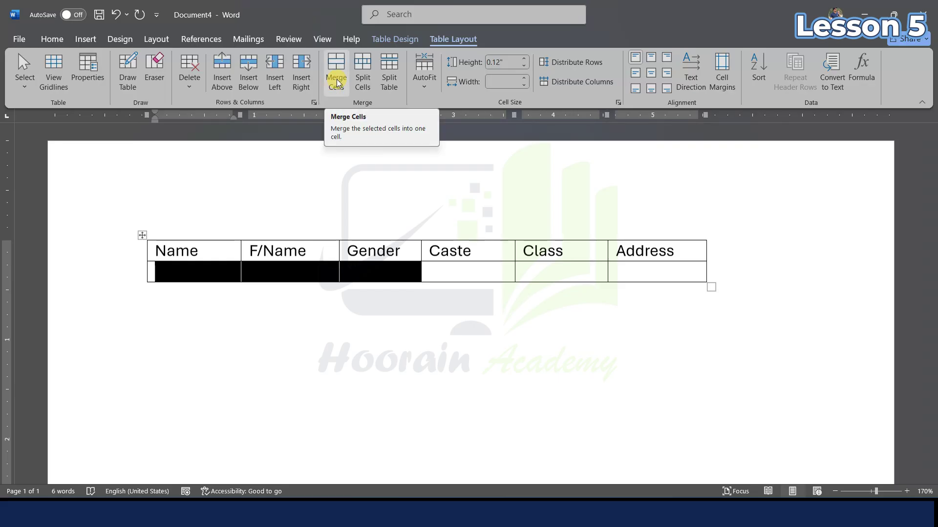
click(337, 83)
click(266, 268)
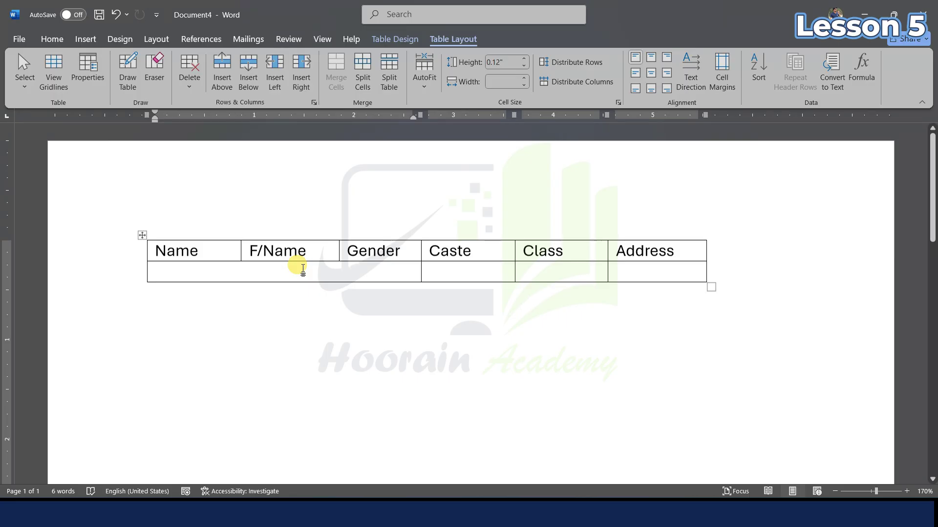
key(ctrl+z)
Step: Erase the two borders between the empty cells under Name, F/Name and Gender with the table Eraser, and undo the erasing
click(303, 271)
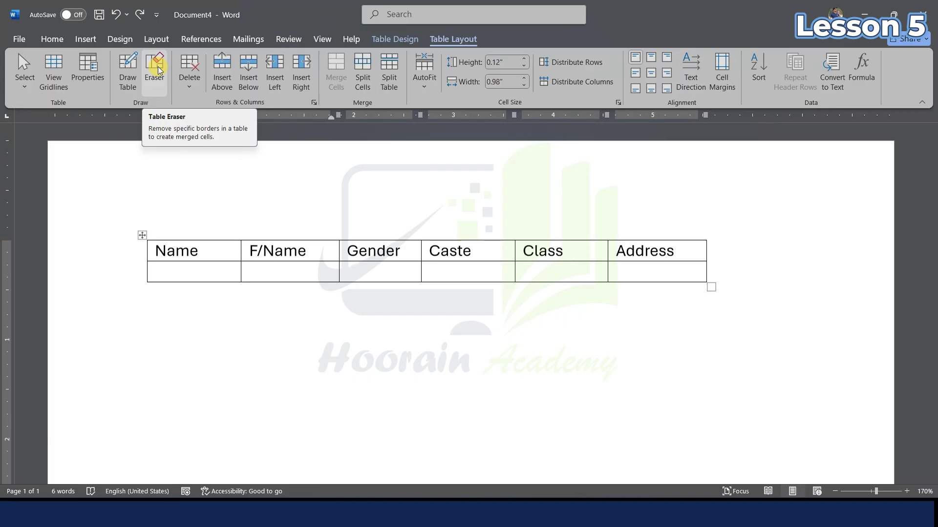
click(158, 69)
click(241, 275)
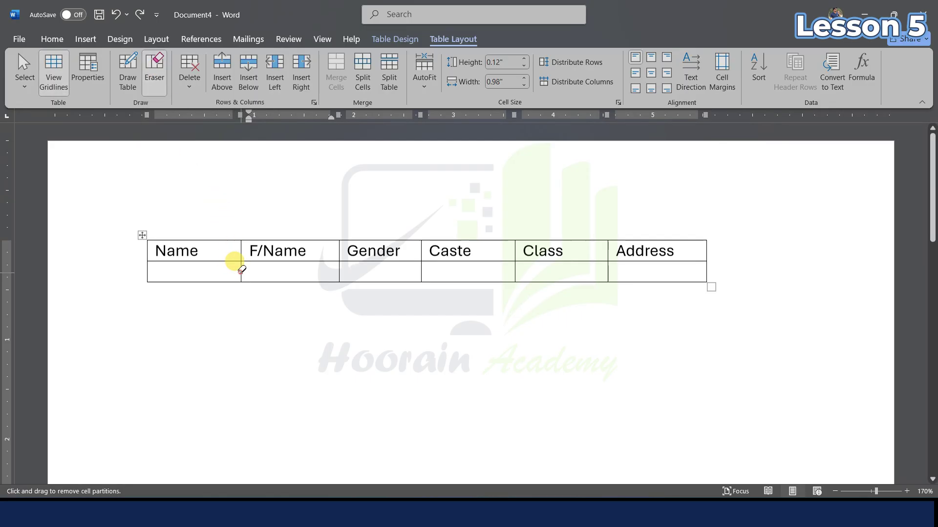
click(242, 271)
click(339, 270)
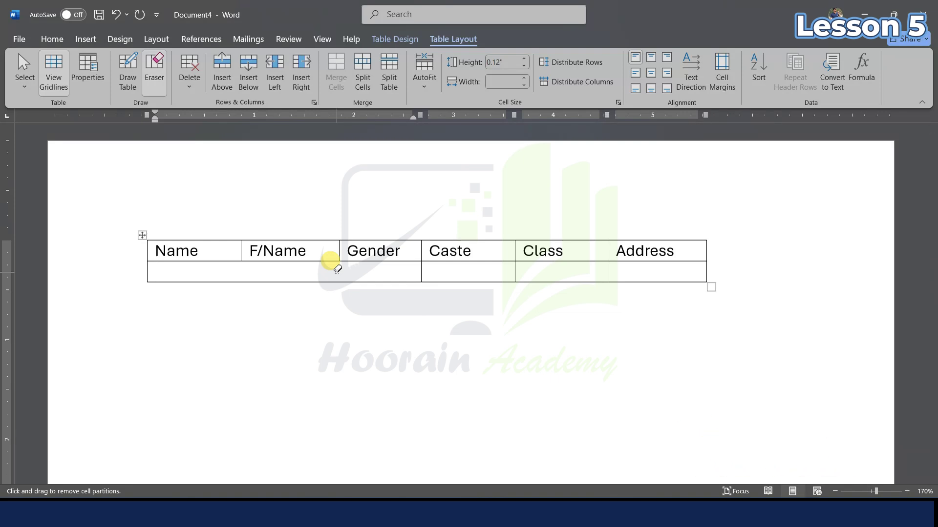
key(ctrl+z)
key(Tab)
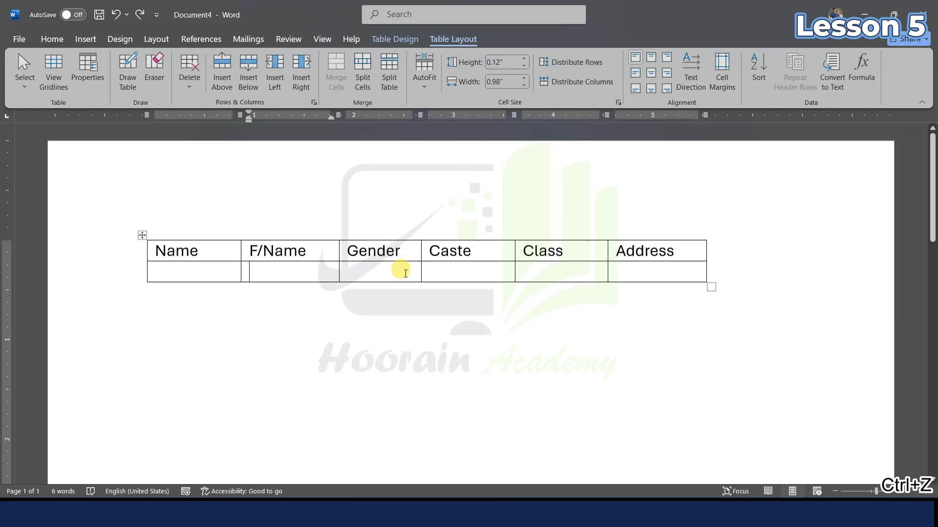